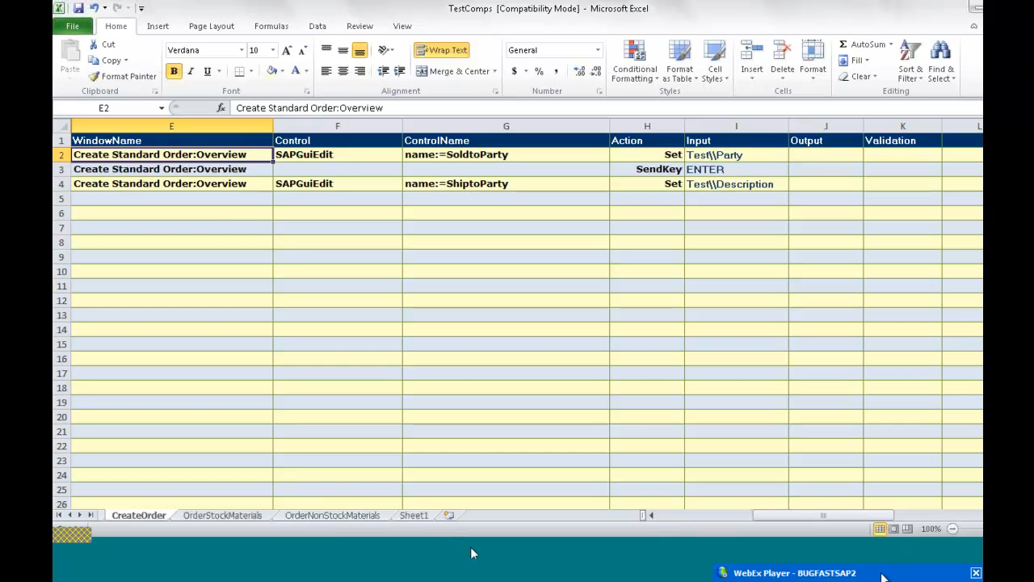
Step: Switch to the Testlets workbook and examine the CreateOrder scenario's three components in row 2 of the Scenarios sheet
click(530, 498)
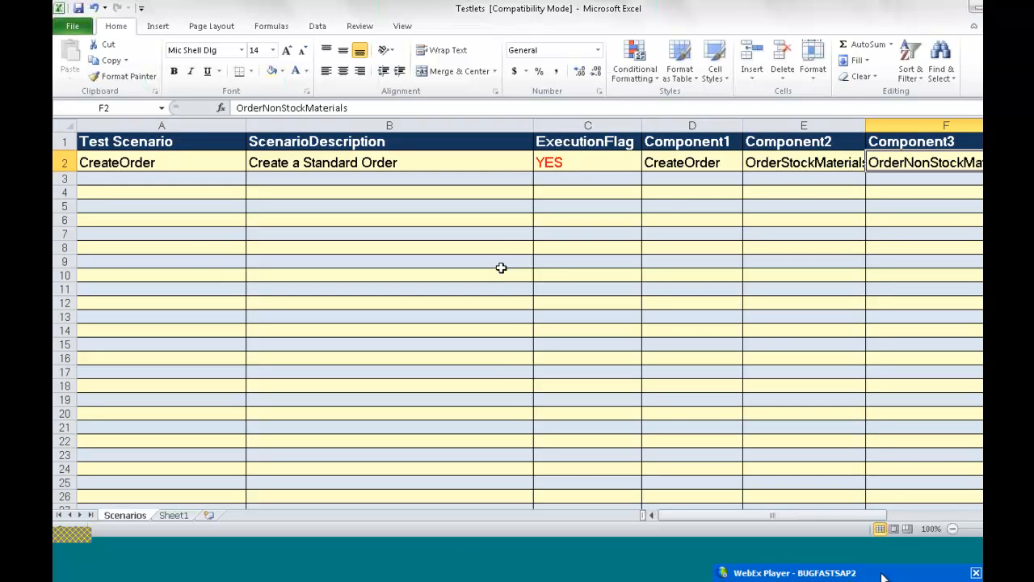
click(676, 163)
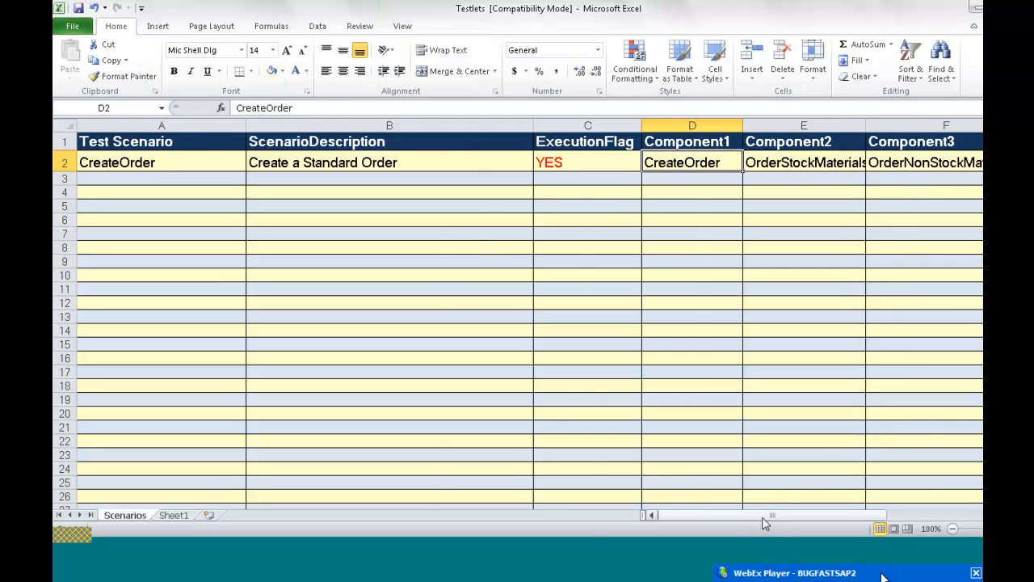
drag(765, 518, 786, 518)
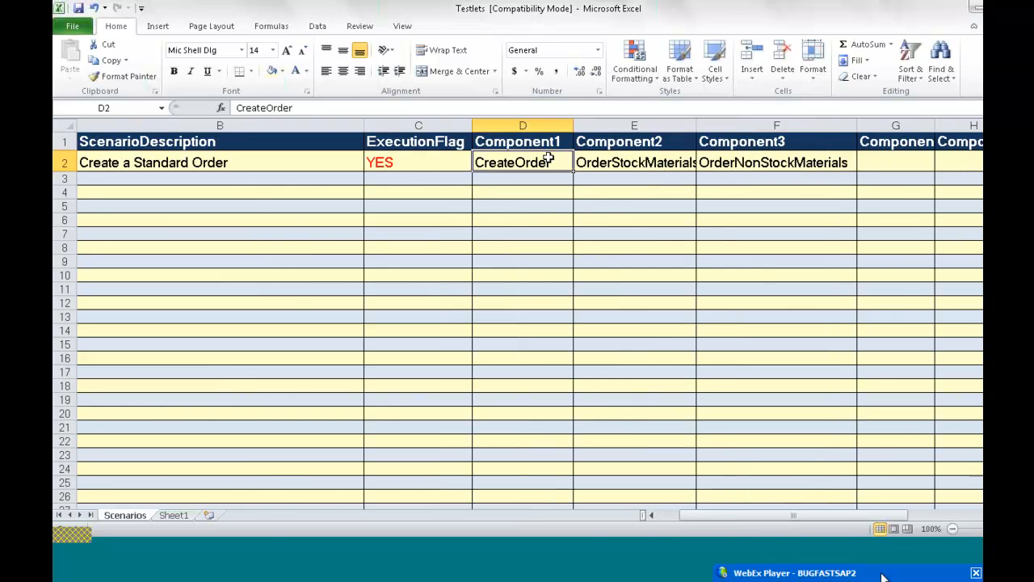
click(625, 161)
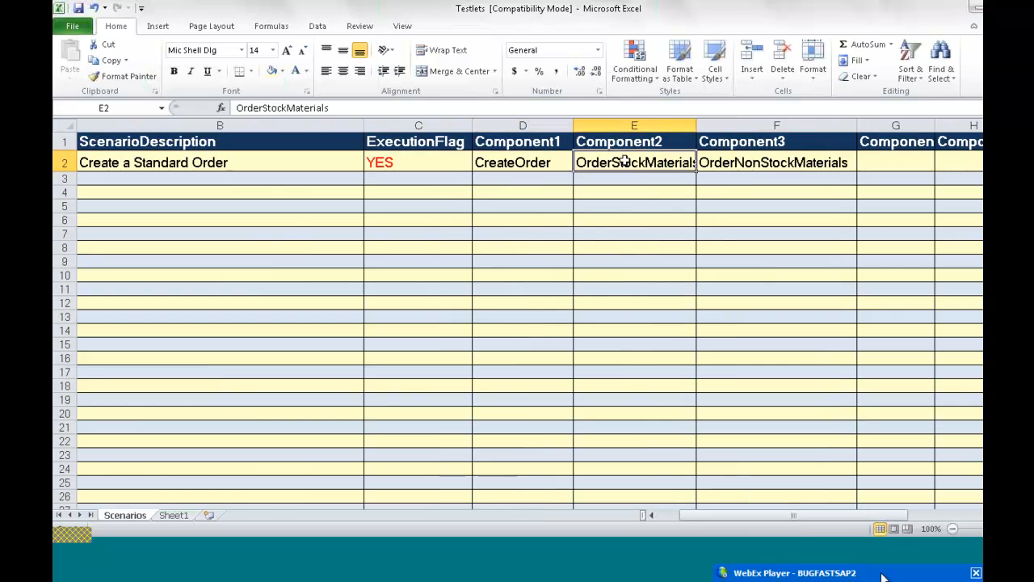
click(711, 161)
drag(794, 514, 676, 522)
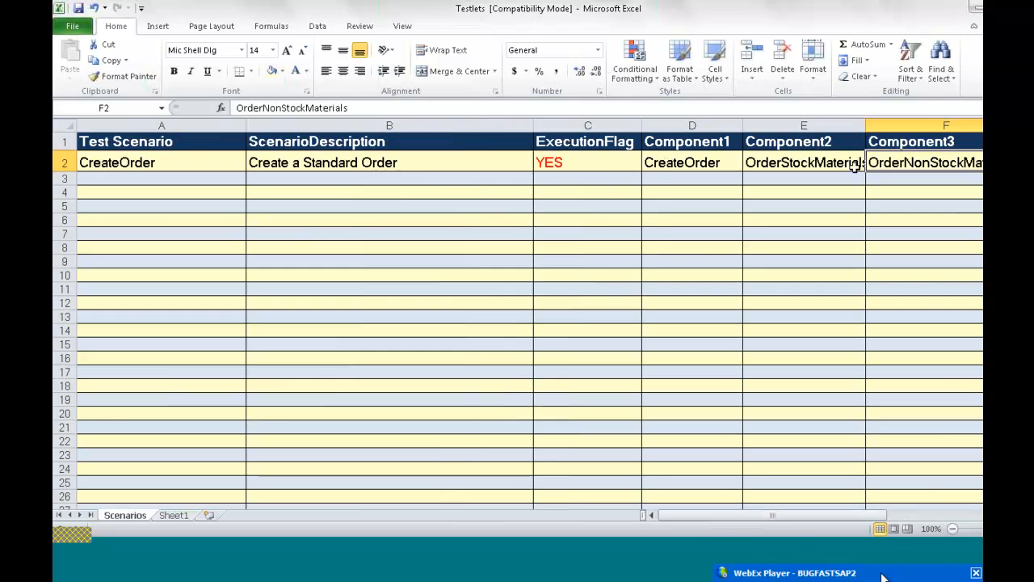
click(191, 165)
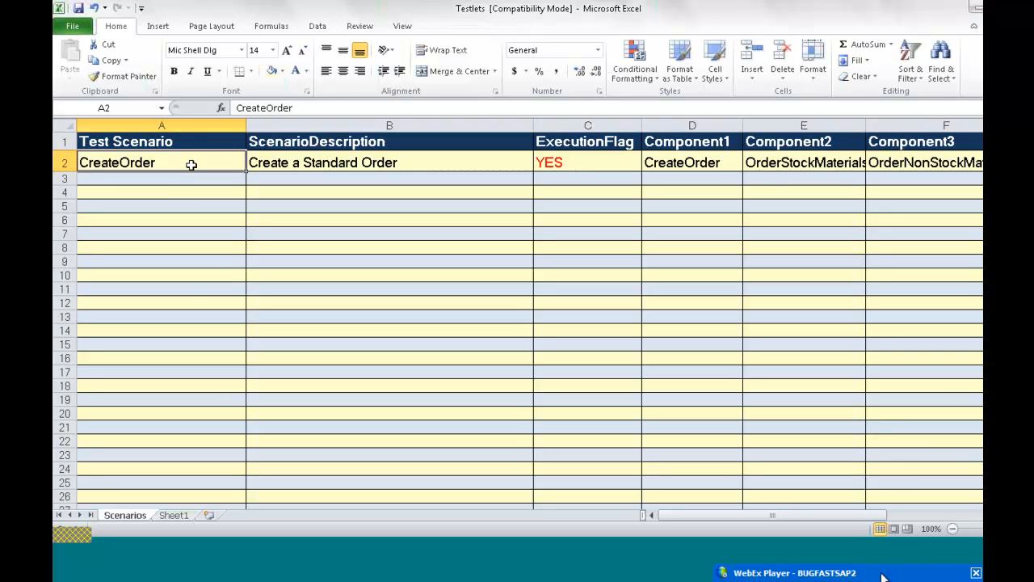
click(709, 170)
click(782, 162)
click(897, 165)
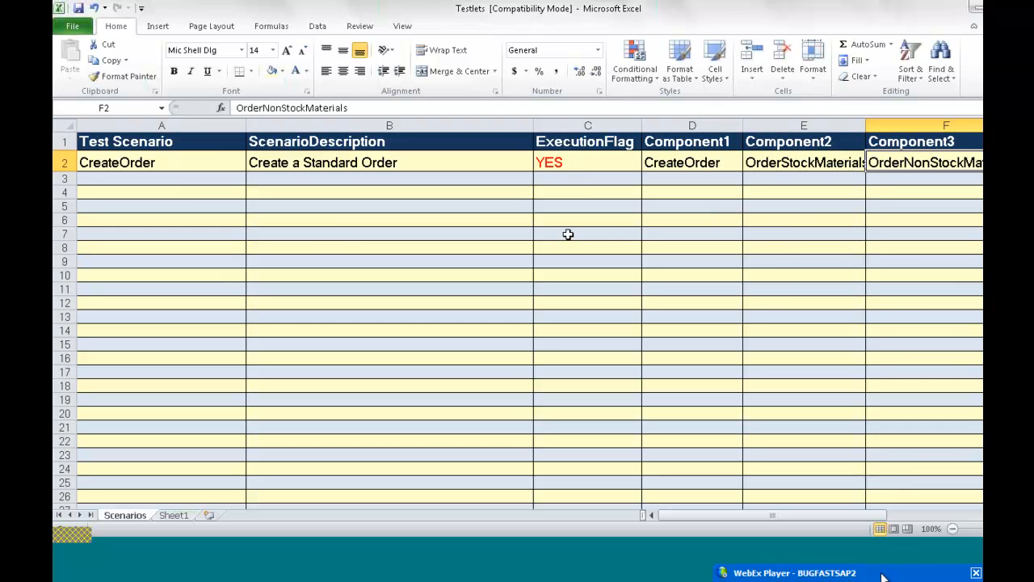
Step: Switch back to the TestComps workbook and review the window, control, control name, action and input of row 2 on the CreateOrder sheet
click(484, 550)
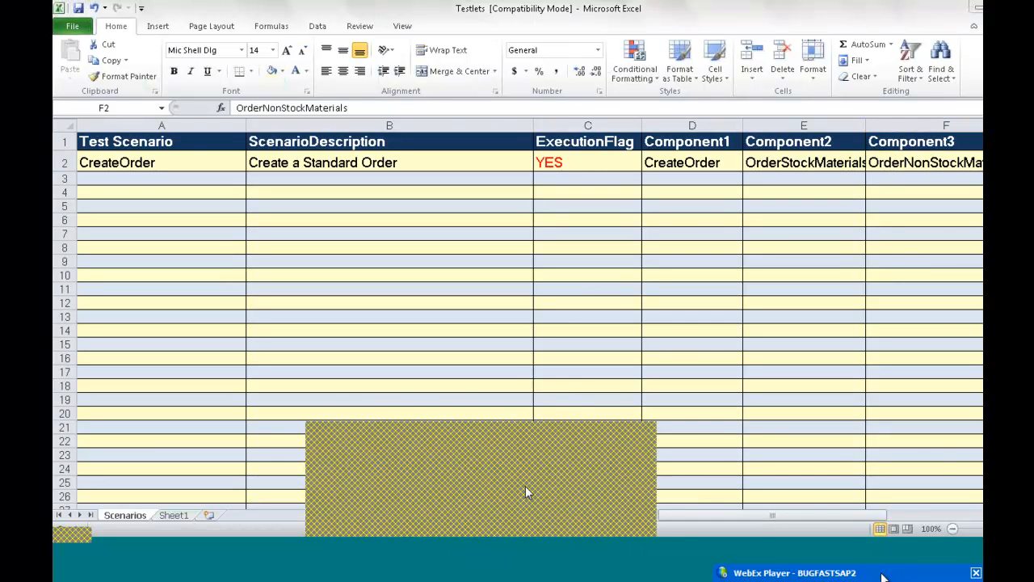
click(452, 486)
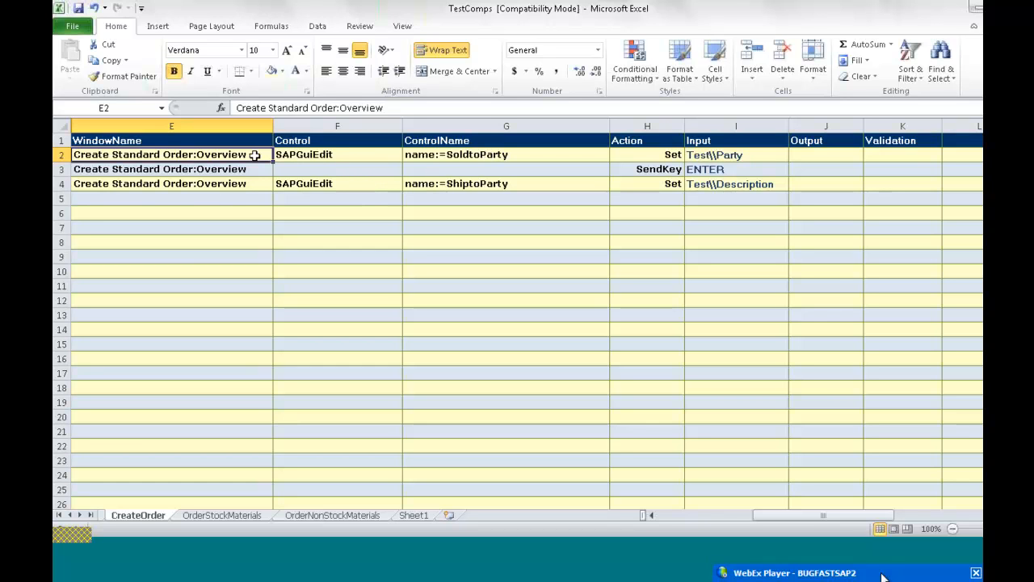
click(331, 152)
drag(237, 164, 339, 162)
click(339, 155)
click(455, 159)
click(679, 156)
click(736, 160)
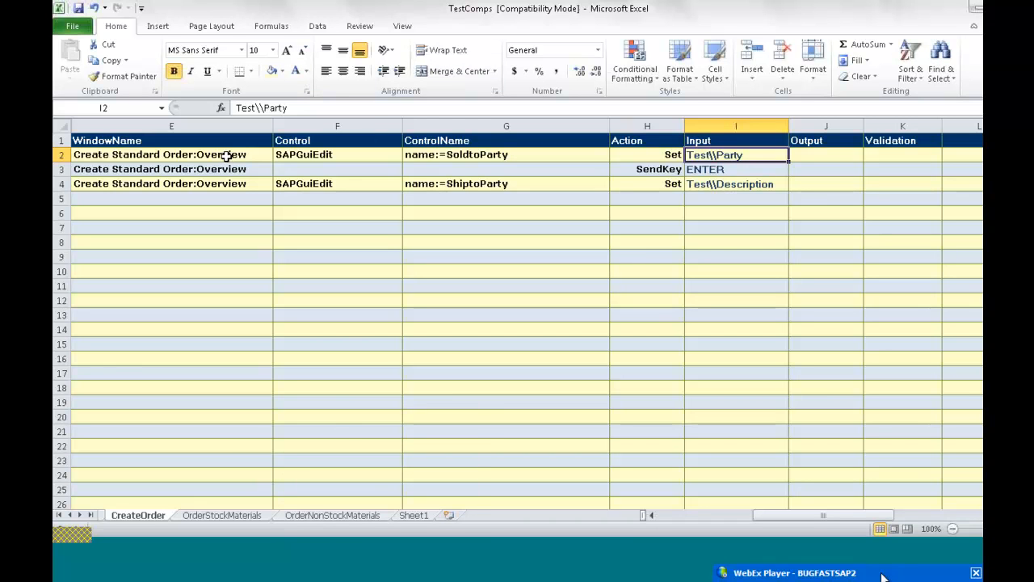
Step: Compare the first test step on the OrderStockMaterials sheet with the first test step on the CreateOrder sheet
click(229, 514)
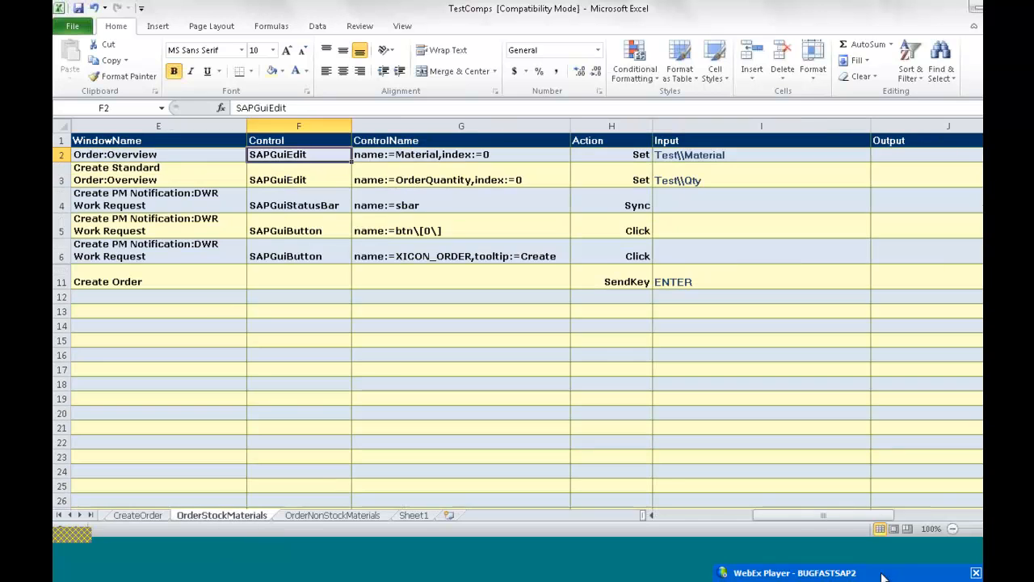
click(186, 165)
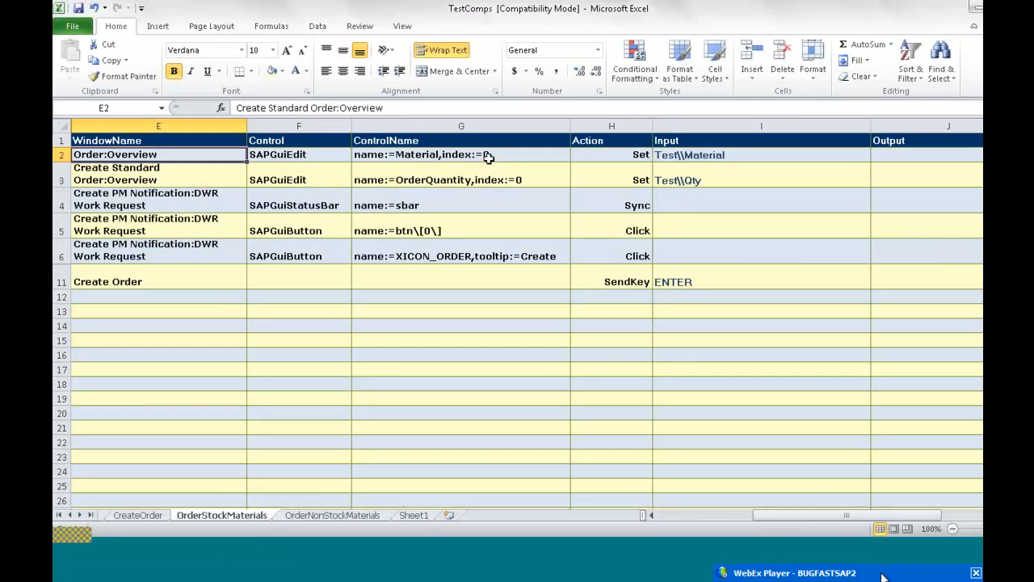
click(625, 154)
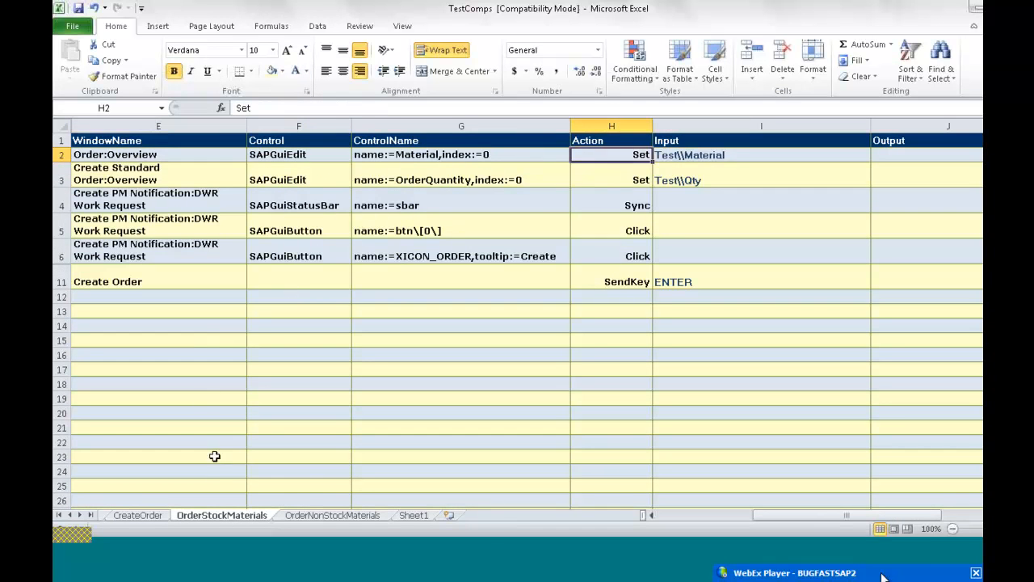
click(158, 519)
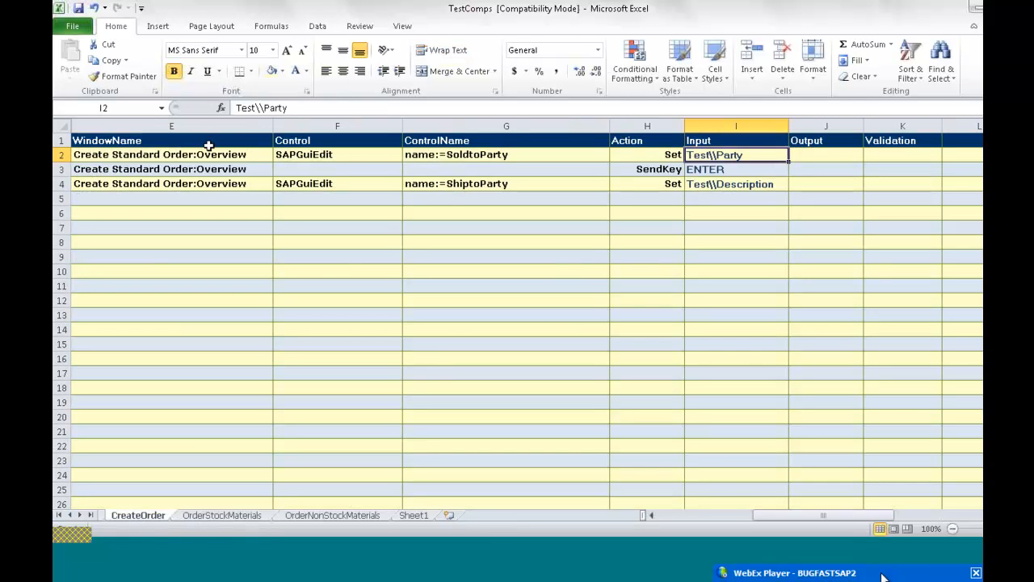
click(208, 154)
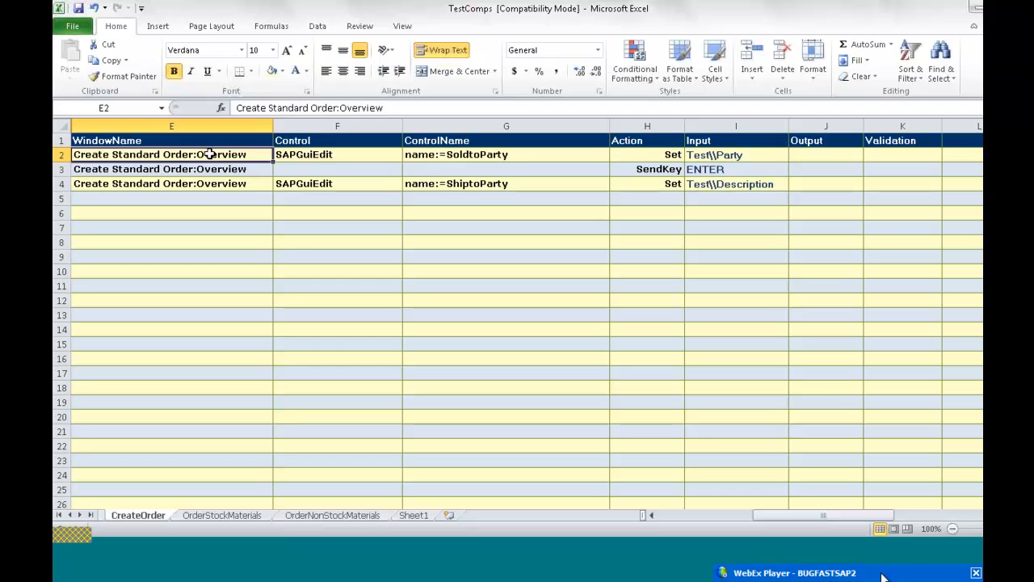
click(303, 156)
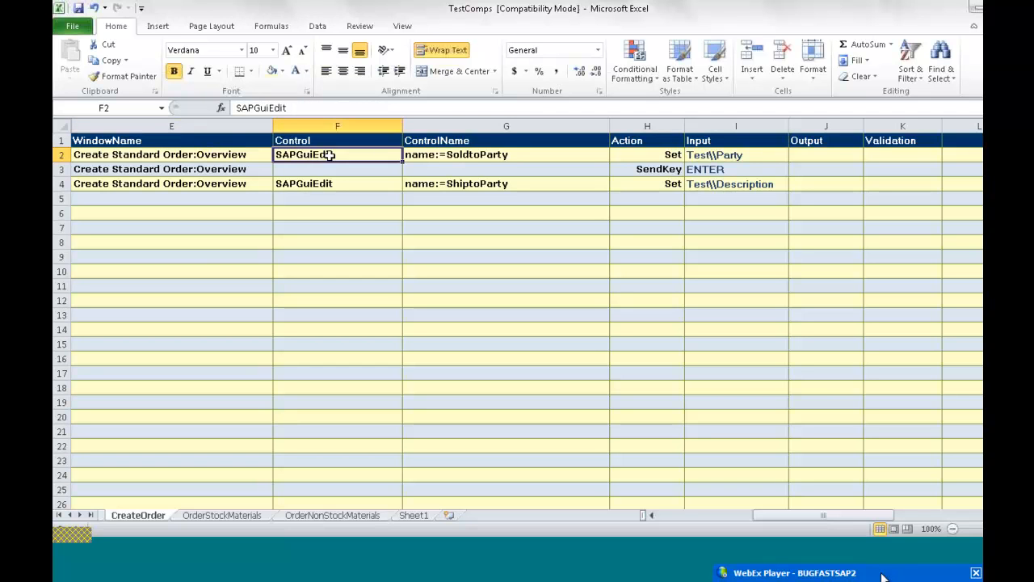
click(489, 154)
click(624, 153)
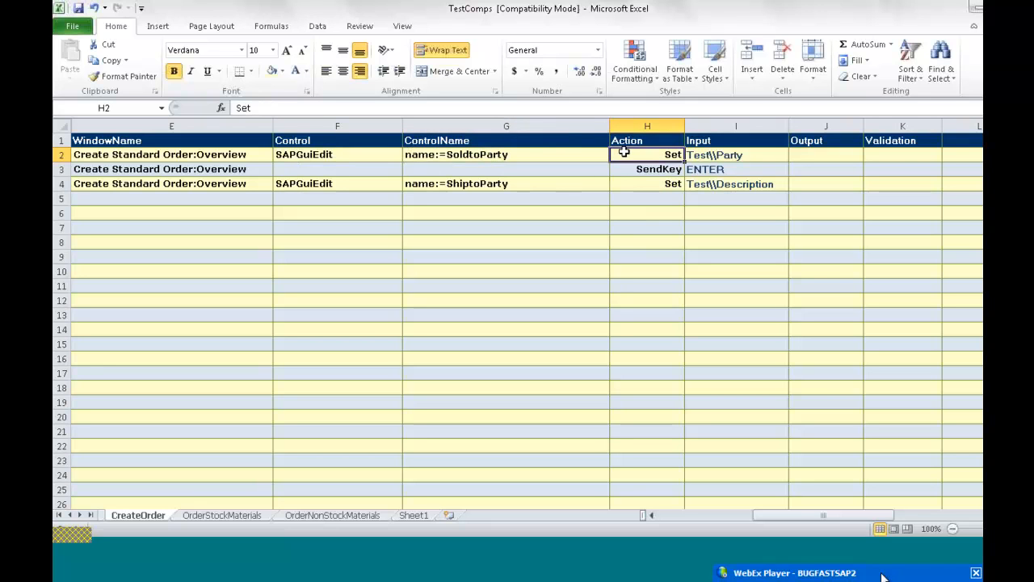
Step: Insert a blank row above the ShiptoParty row on the CreateOrder sheet and select its WindowName cell
click(60, 183)
right_click(61, 184)
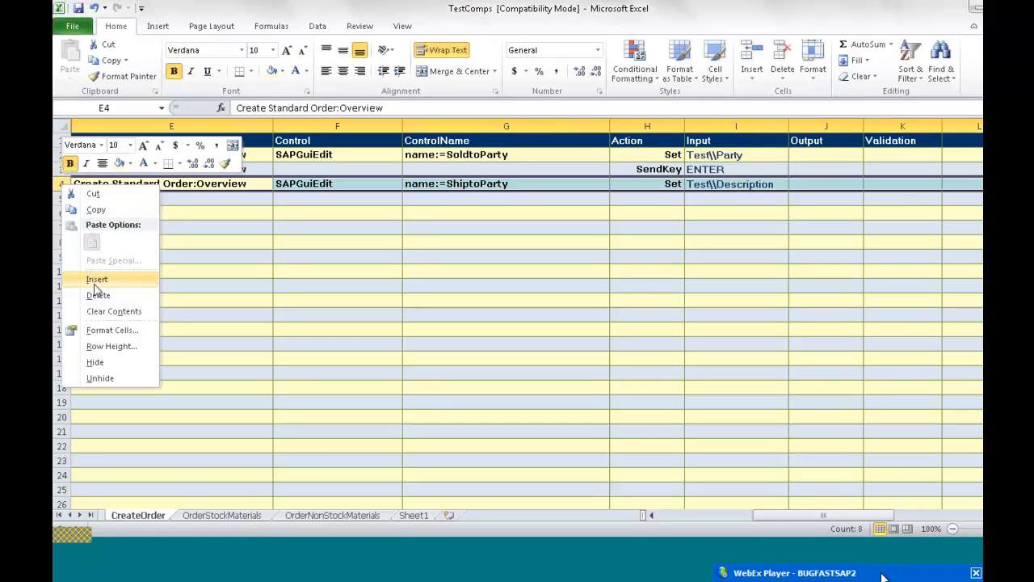
click(93, 279)
click(388, 183)
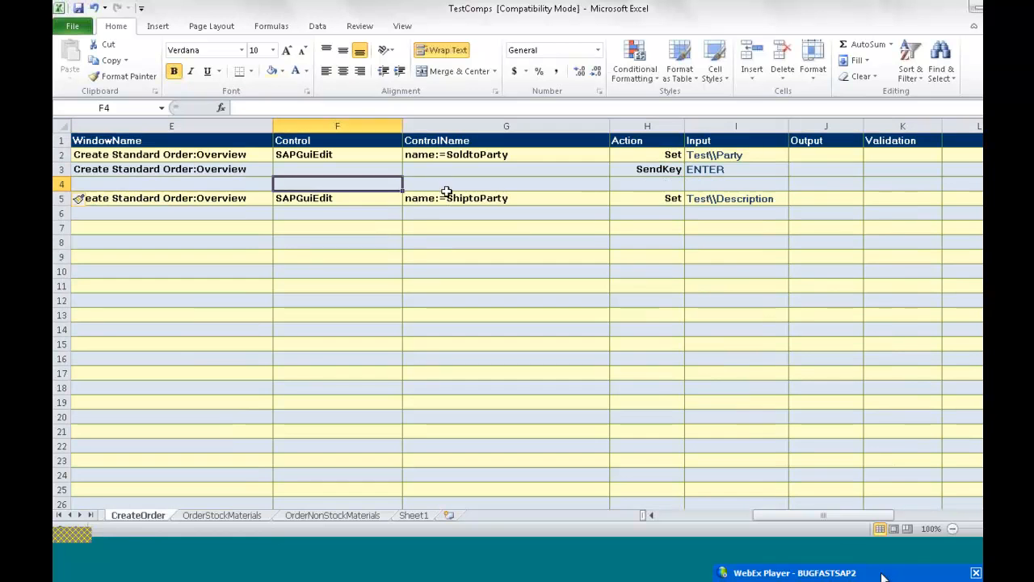
click(491, 198)
click(634, 184)
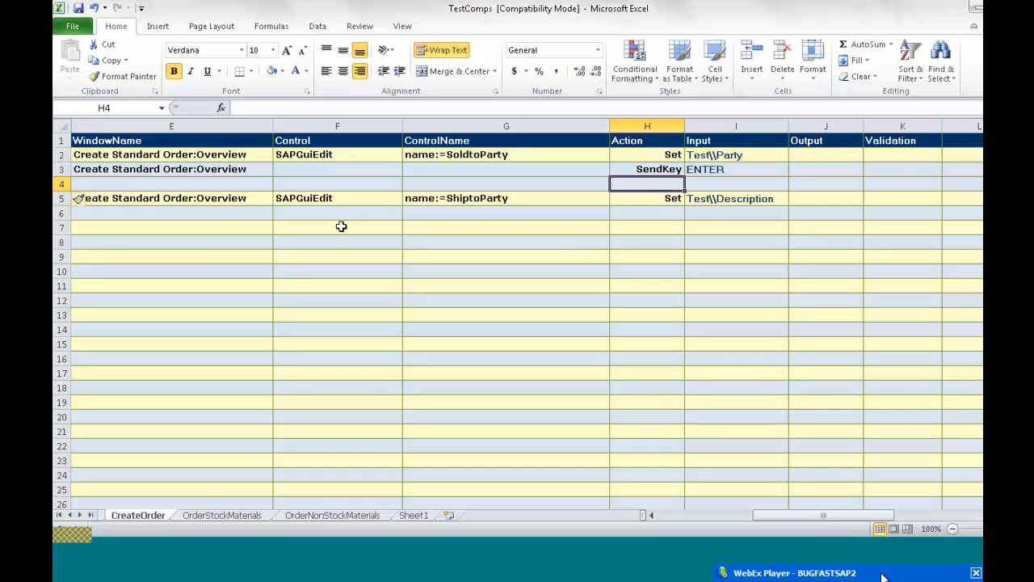
click(151, 185)
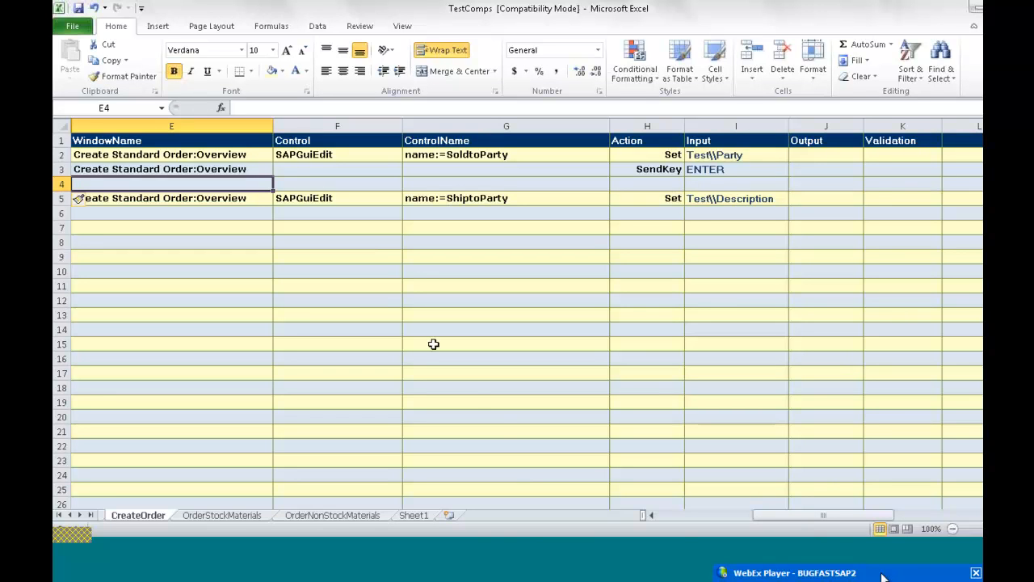
Step: Leave the workbook and play the bugfastSAP3 recording in WebEx Player
mouse_move(508, 552)
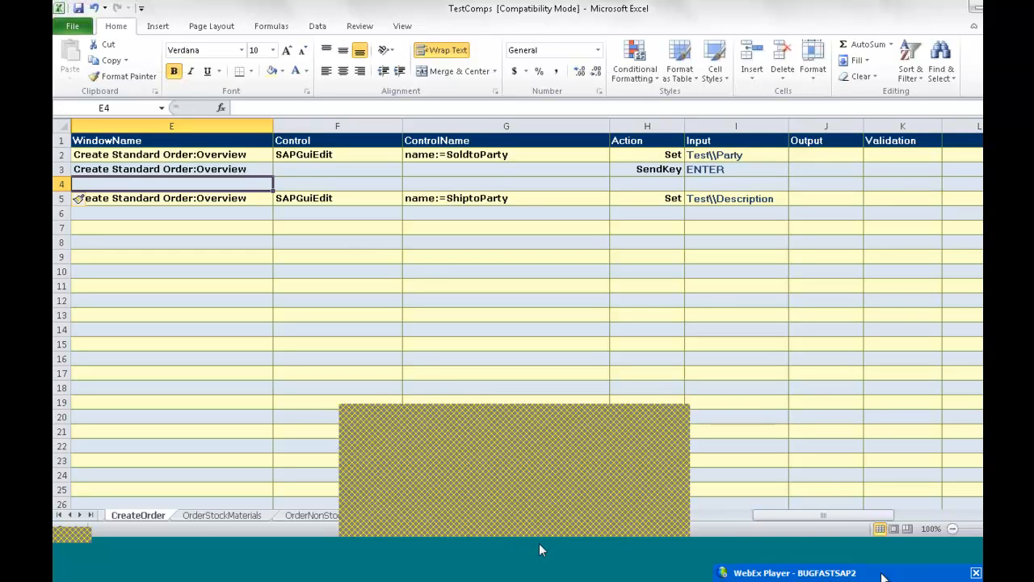
click(565, 497)
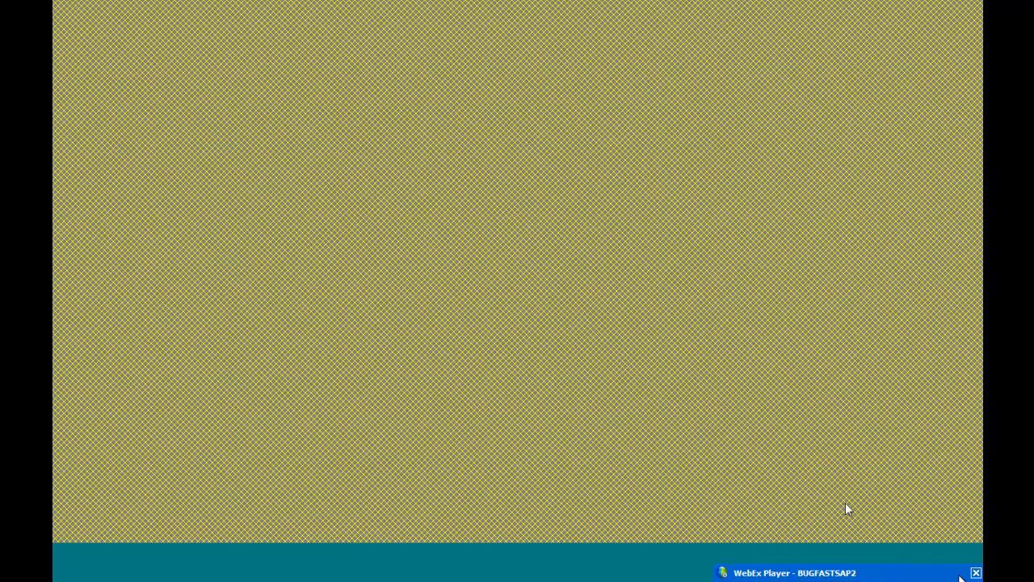
drag(952, 576, 923, 545)
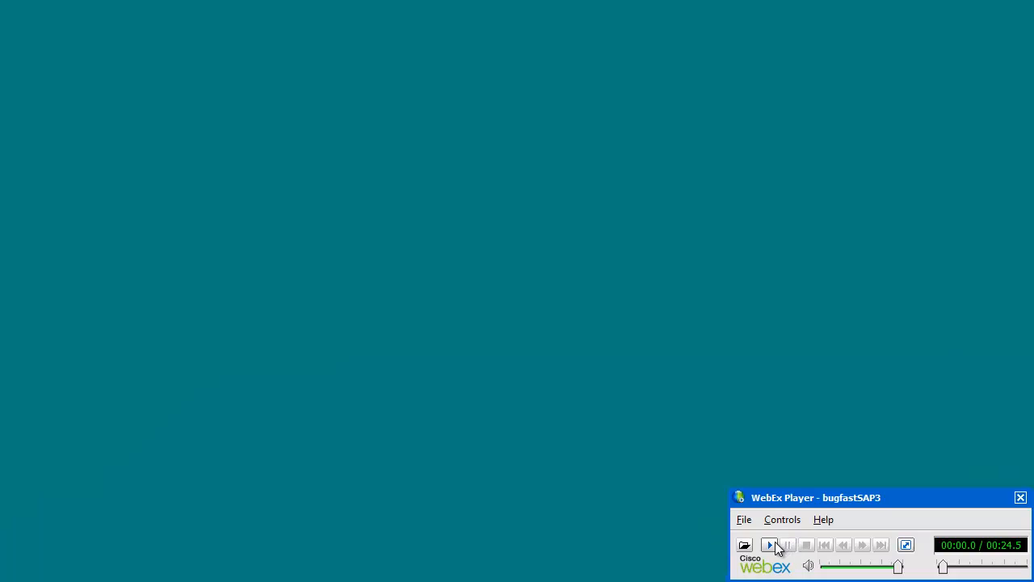
click(770, 545)
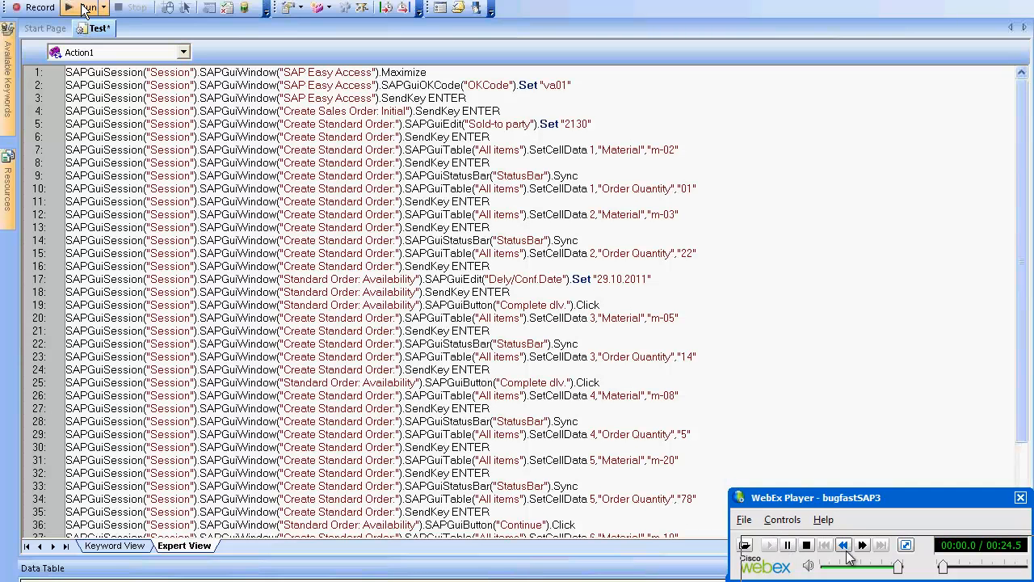